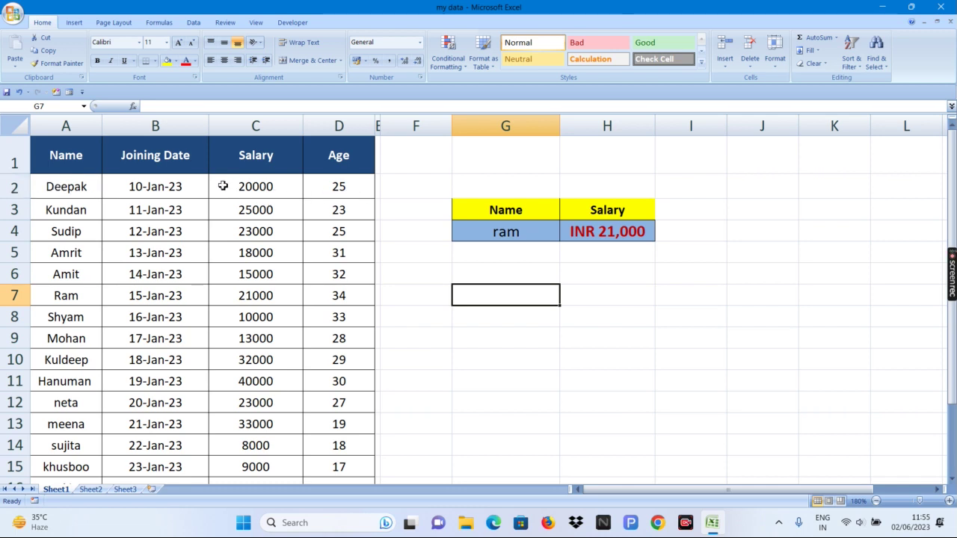
Mouse-select Deepak's name, joining date and salary, try Ctrl+A, then return to Deepak's cell
mouse_move(56, 186)
left_mouse_down()
mouse_move(222, 199)
mouse_move(351, 455)
left_mouse_up()
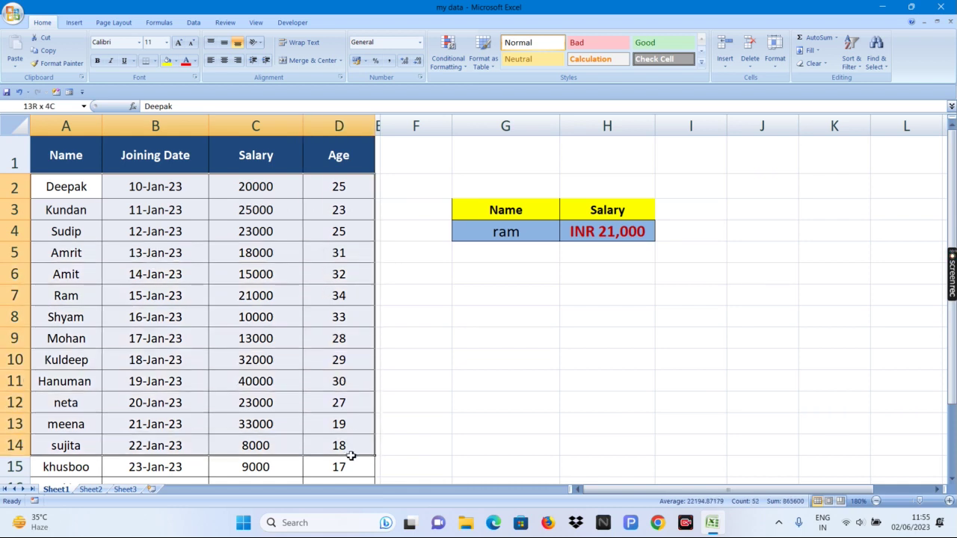
mouse_move(351, 455)
left_mouse_down()
mouse_move(334, 457)
mouse_move(332, 215)
left_mouse_up()
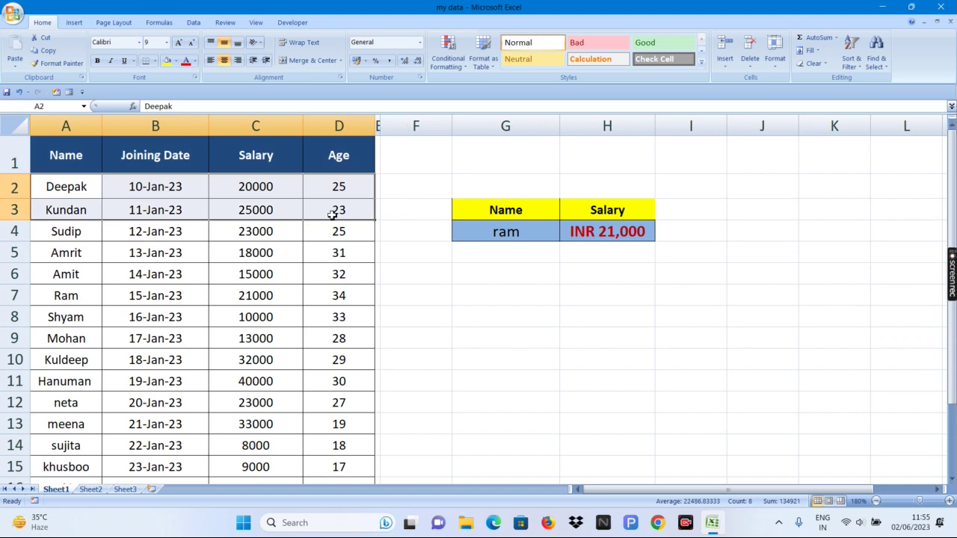
left_click(223, 212)
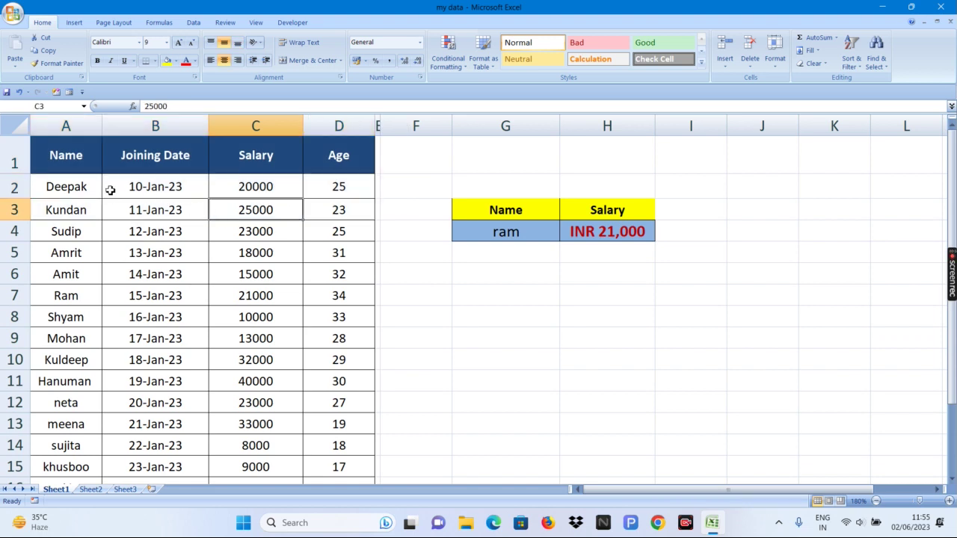
left_click(64, 189)
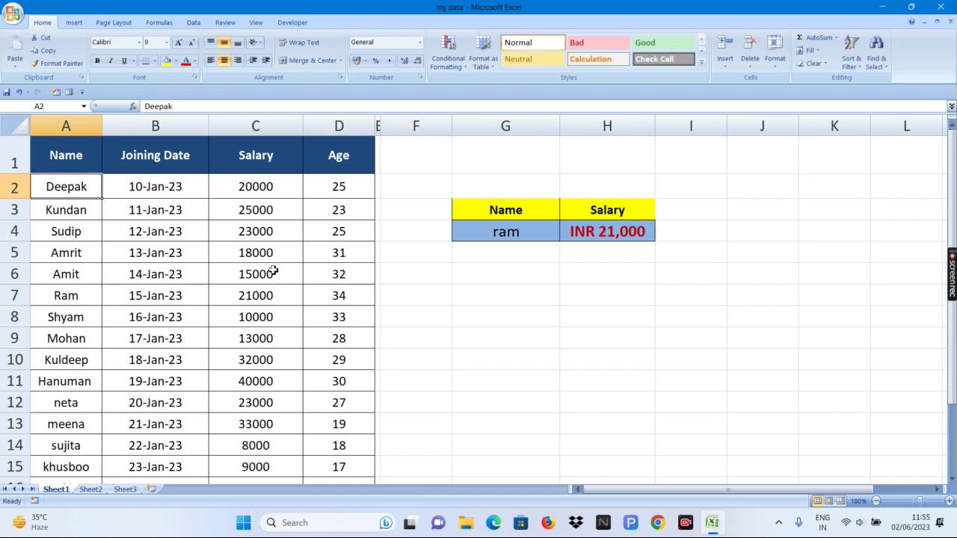
key("ctrl+a")
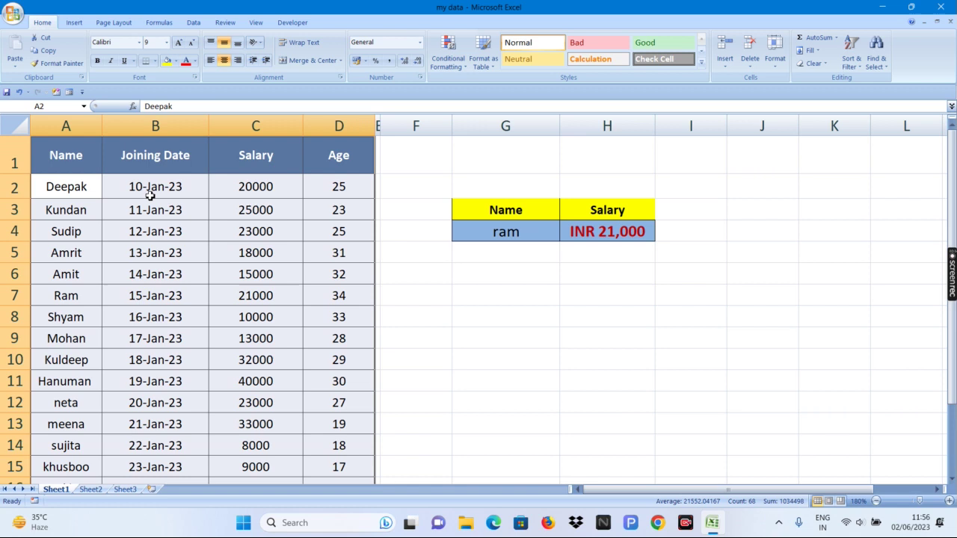
left_click(71, 192)
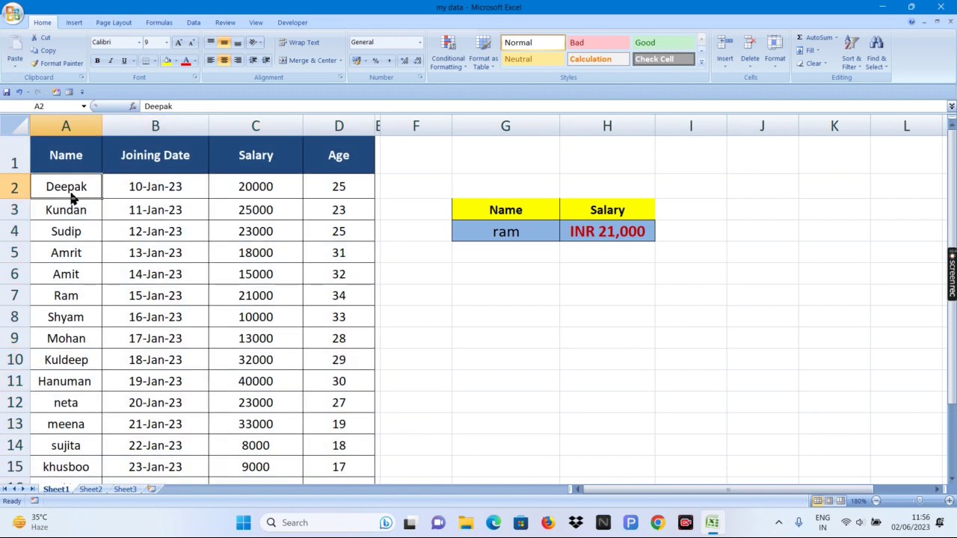
Extend the selection across Deepak's row and down to the last employee with Ctrl+Shift+arrows
key("ctrl+shift+Right")
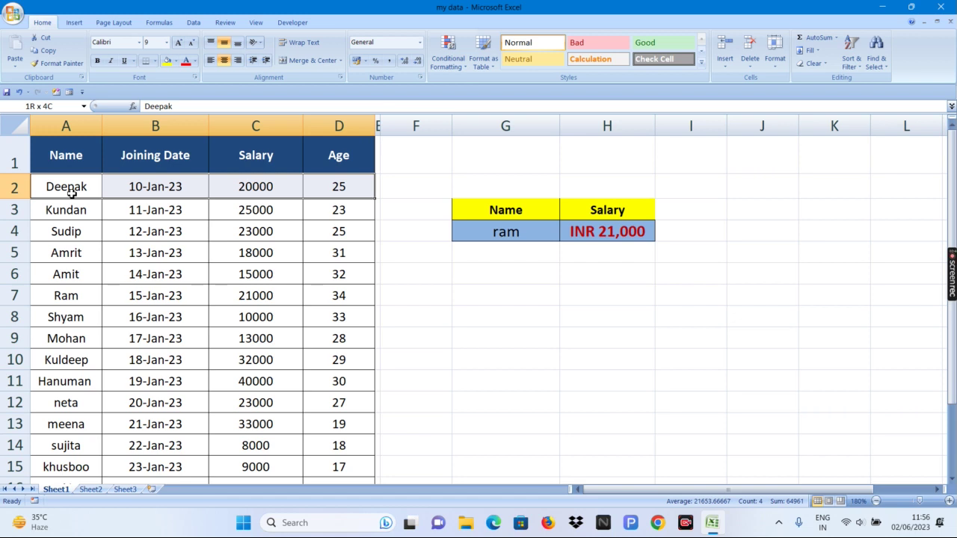
key("ctrl+shift+Down")
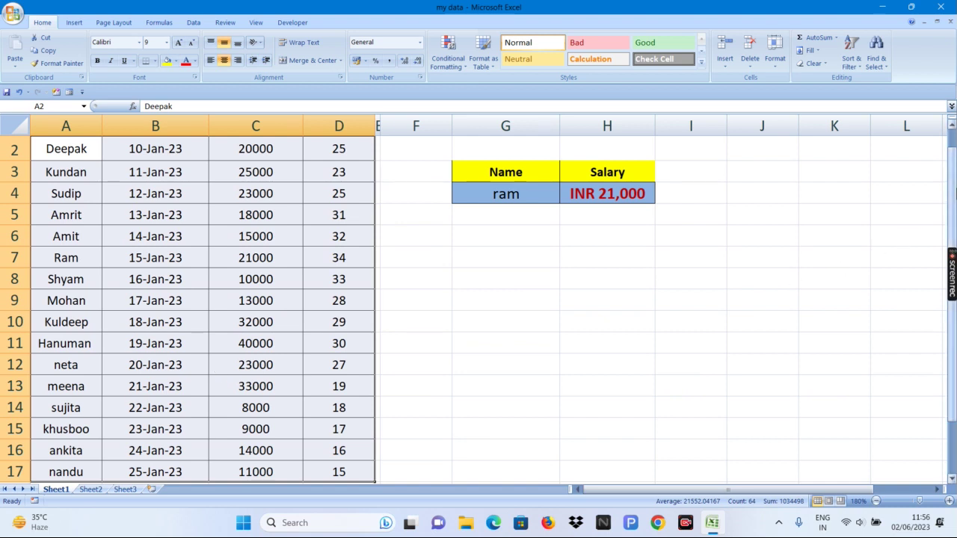
left_click_drag(950, 359, 948, 146)
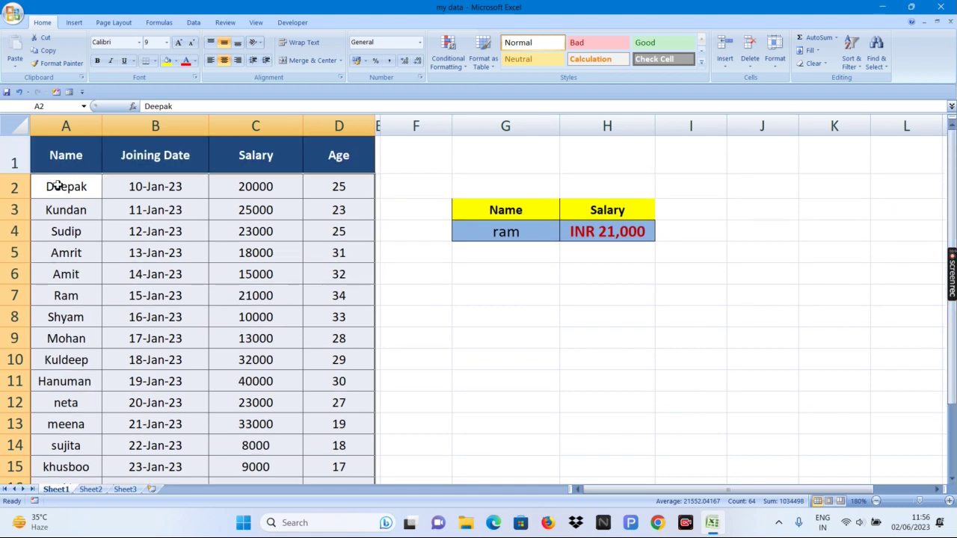
left_click(58, 186)
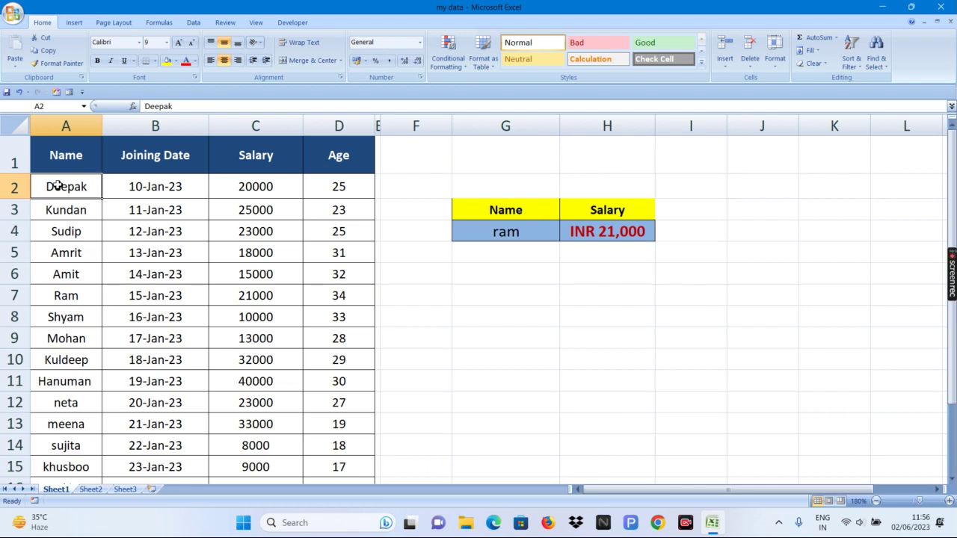
From Deepak, extend the selection across joining date, salary and age, then down to row 14
key("shift+Right")
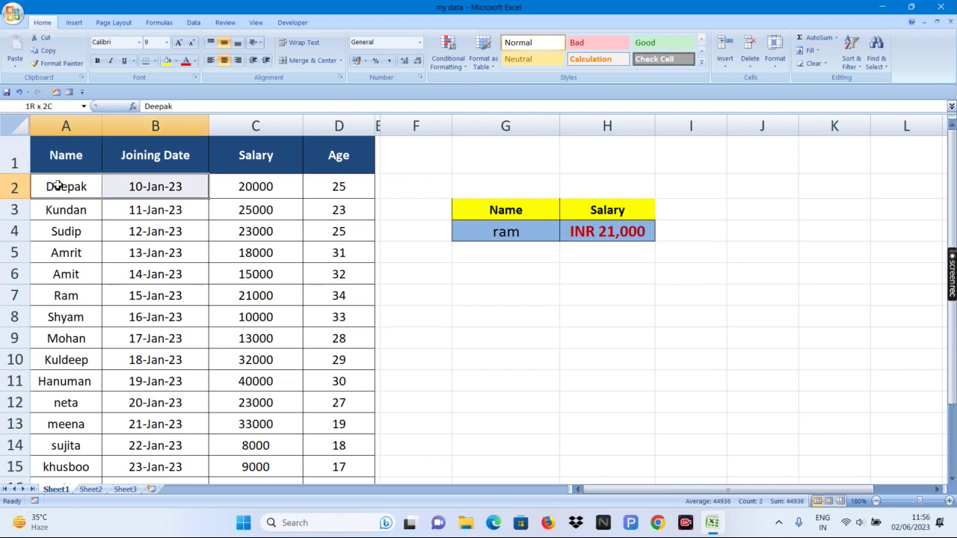
key("shift+Right")
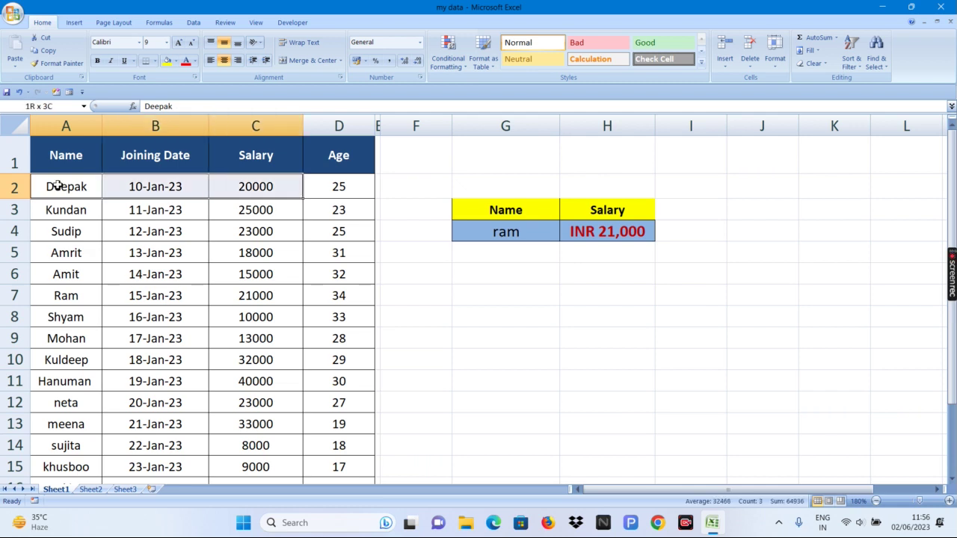
key("shift+Right")
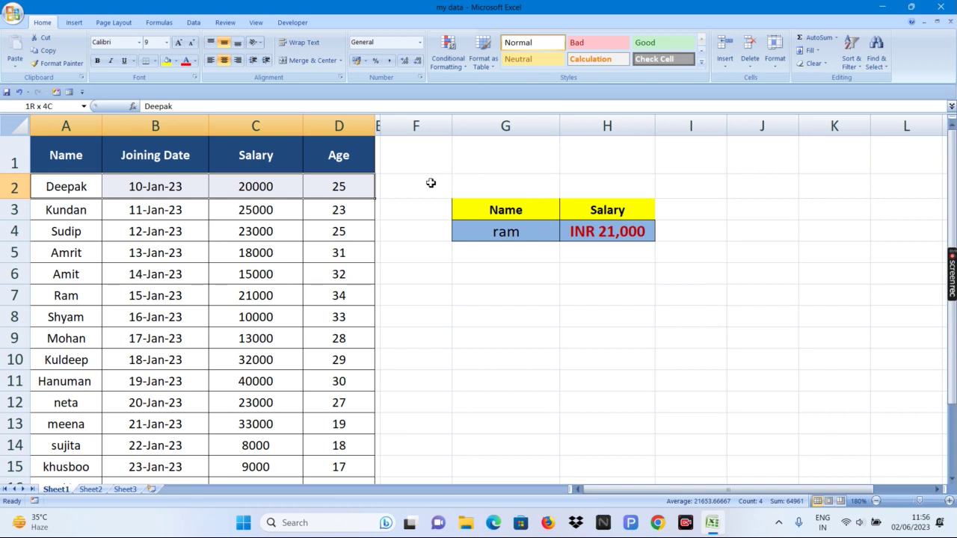
key("shift+Down")
key("shift+Down")
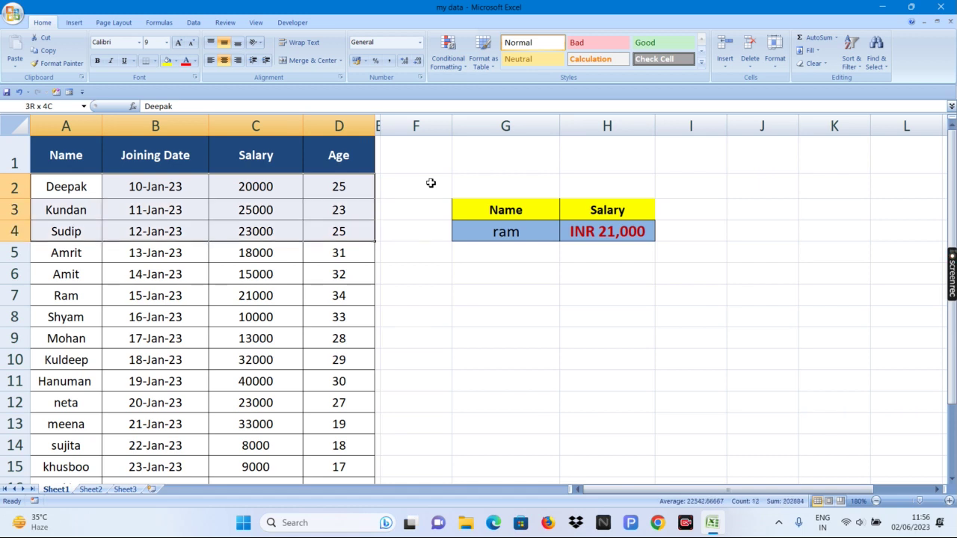
key("shift+Down")
key("shift+Down")
key("shift+Down")
key("shift+Down")
key("shift+Down")
key("shift+Down")
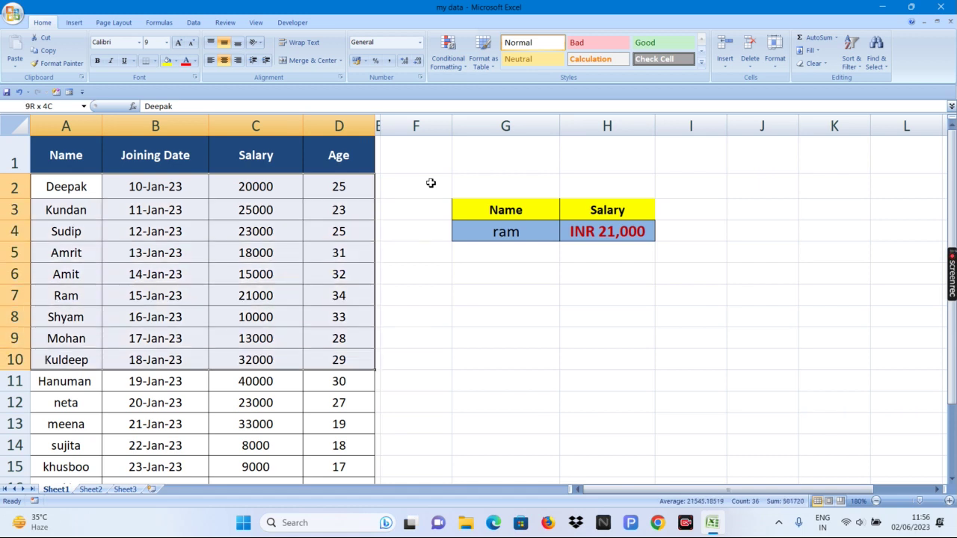
key("shift+Down")
key("shift+Down")
key("shift+Down")
key("shift+Down")
Shrink the selection back to row 7, then select the entire table with Ctrl+A from Deepak's cell
key("shift+Down")
key("shift+Down")
key("shift+Down")
key("shift+Down")
key("shift+Down")
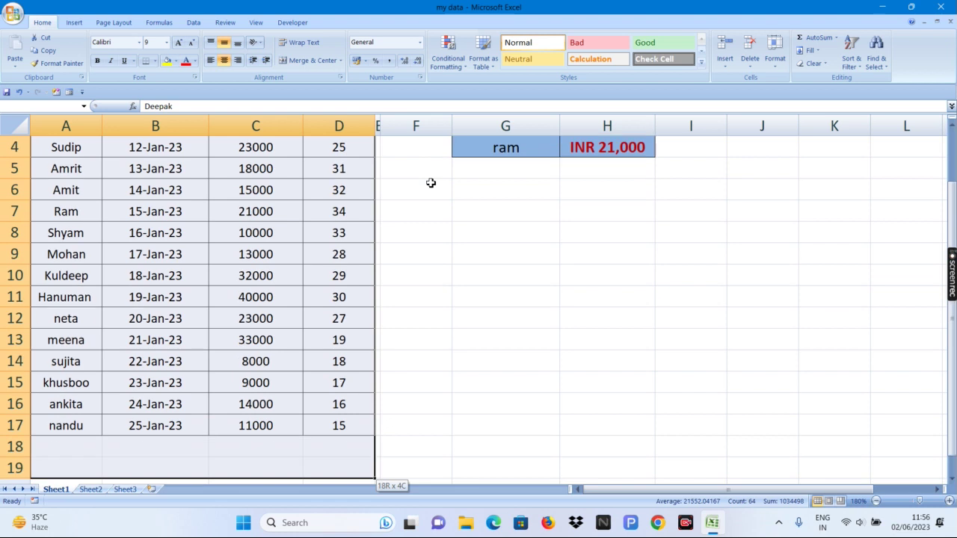
key("shift+Up")
key("shift+Up")
key("shift+Down")
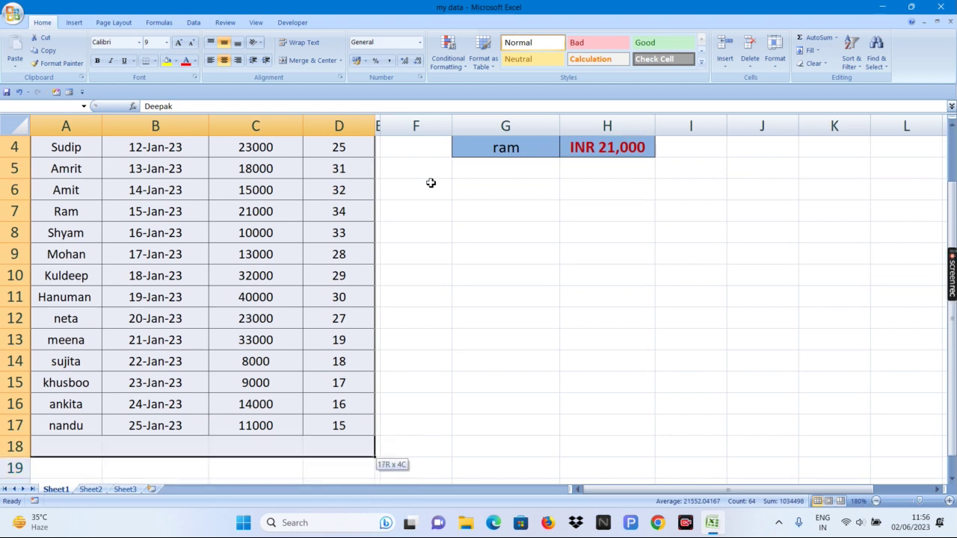
key("shift+Down")
key("shift+Down")
key("shift+Up")
key("shift+Up")
key("shift+Up")
key("shift+Up")
key("shift+Up")
key("shift+Up")
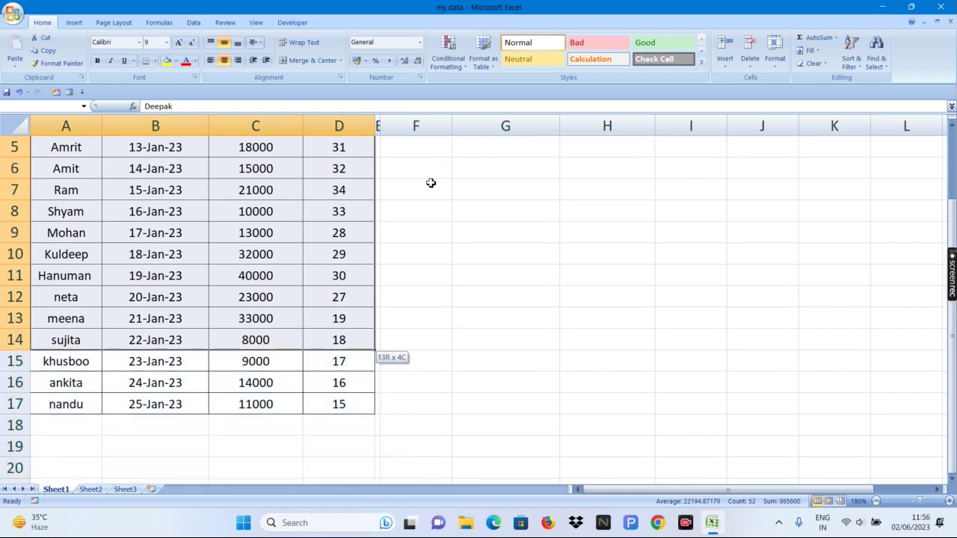
key("shift+Up")
key("shift+Up")
key("shift+Up")
key("shift+Up")
key("shift+Up")
key("shift+Up")
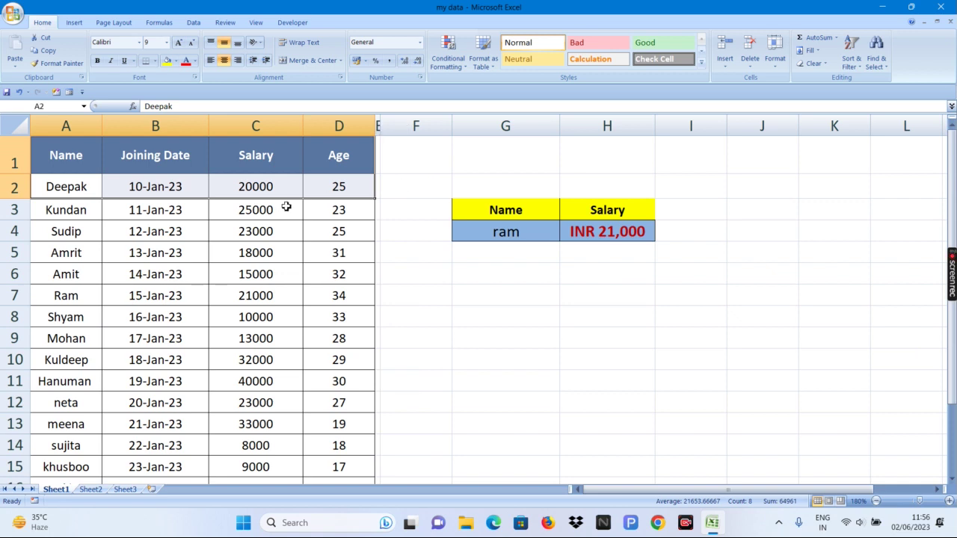
left_click(65, 190)
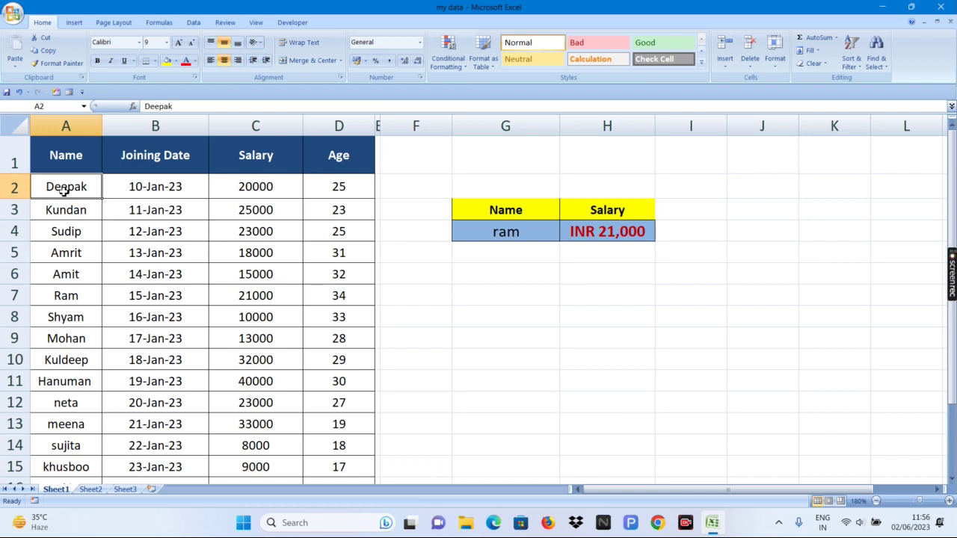
key("ctrl+a")
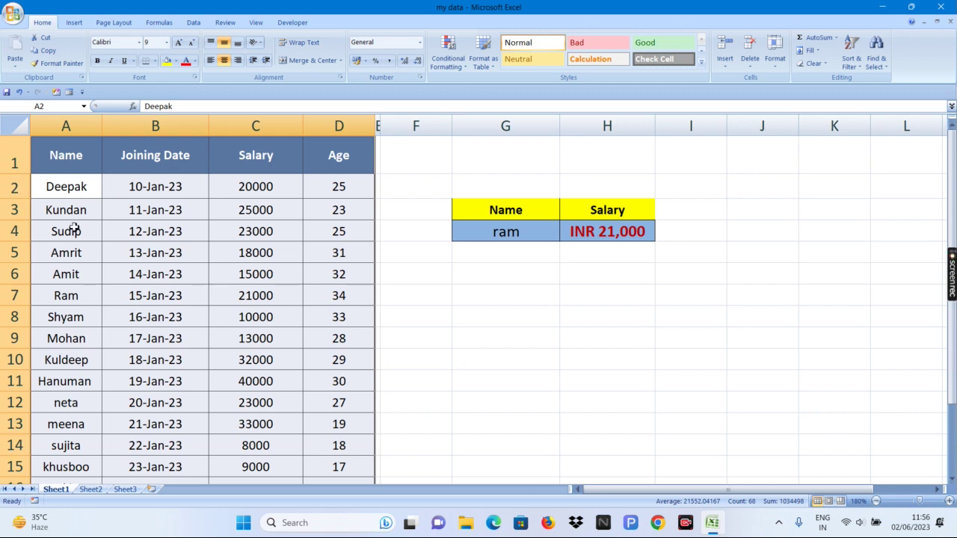
mouse_move(951, 172)
left_mouse_down()
mouse_move(951, 191)
mouse_move(952, 168)
left_mouse_up()
left_click(77, 192)
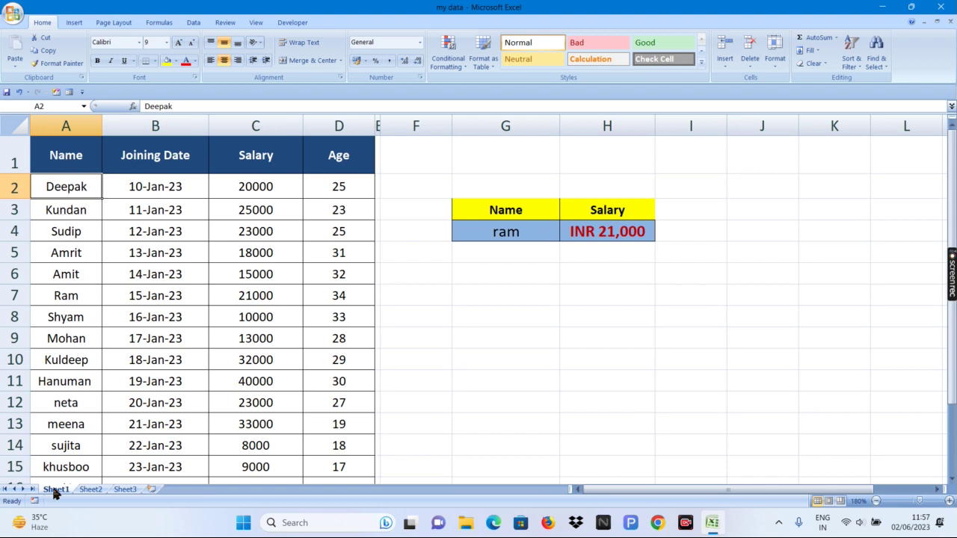
mouse_move(72, 194)
left_mouse_down()
mouse_move(65, 420)
mouse_move(58, 186)
left_mouse_up()
key("ctrl+Down")
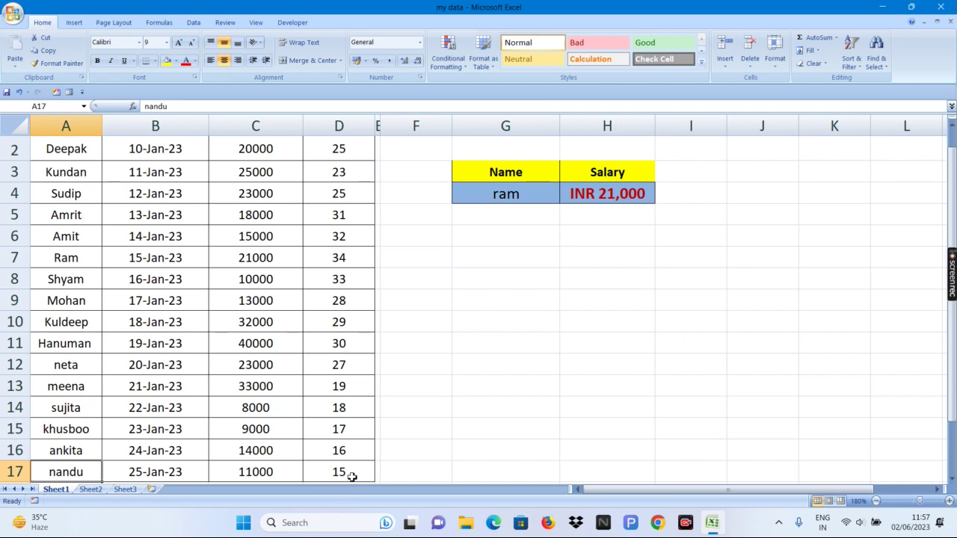
left_click(353, 479)
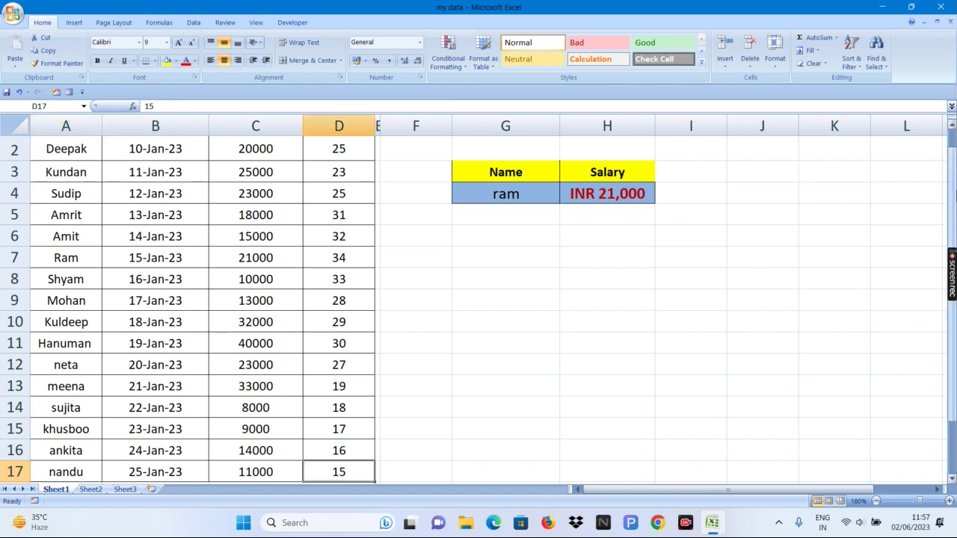
left_click_drag(952, 269, 952, 224)
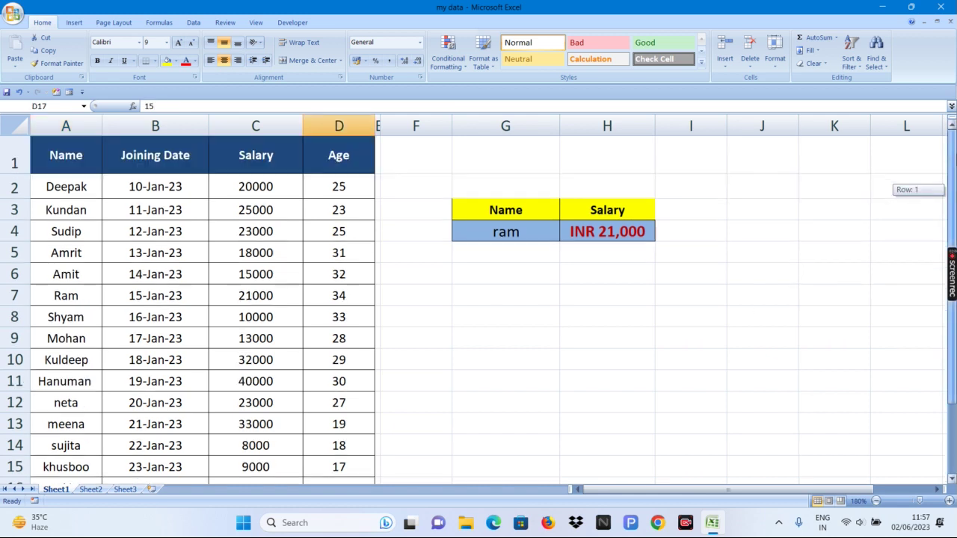
left_click(66, 189)
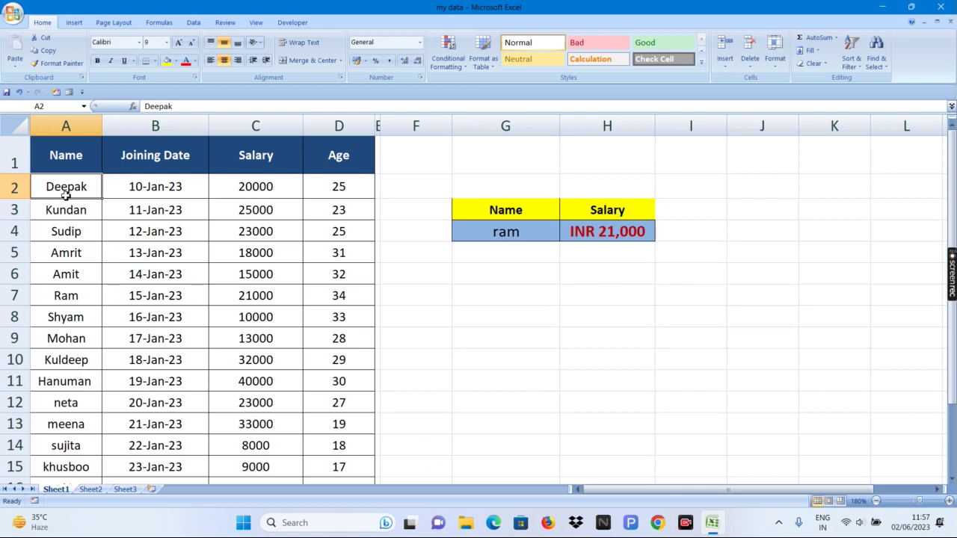
key("ctrl+shift+Down")
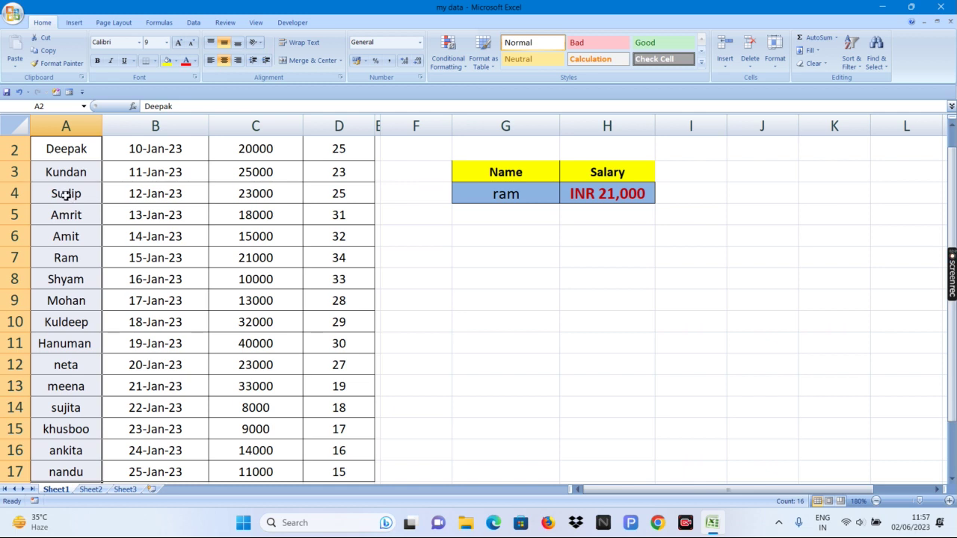
key("ctrl+minus")
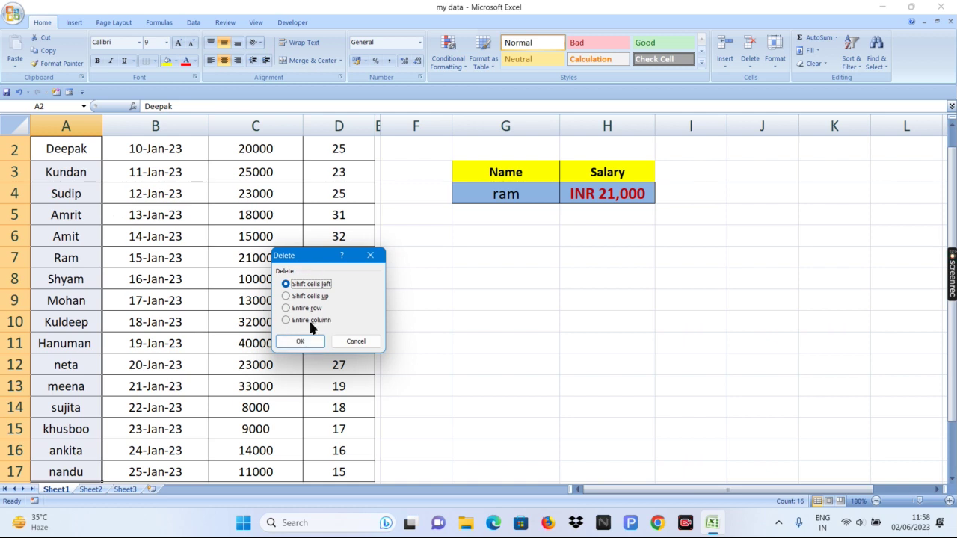
left_click(299, 342)
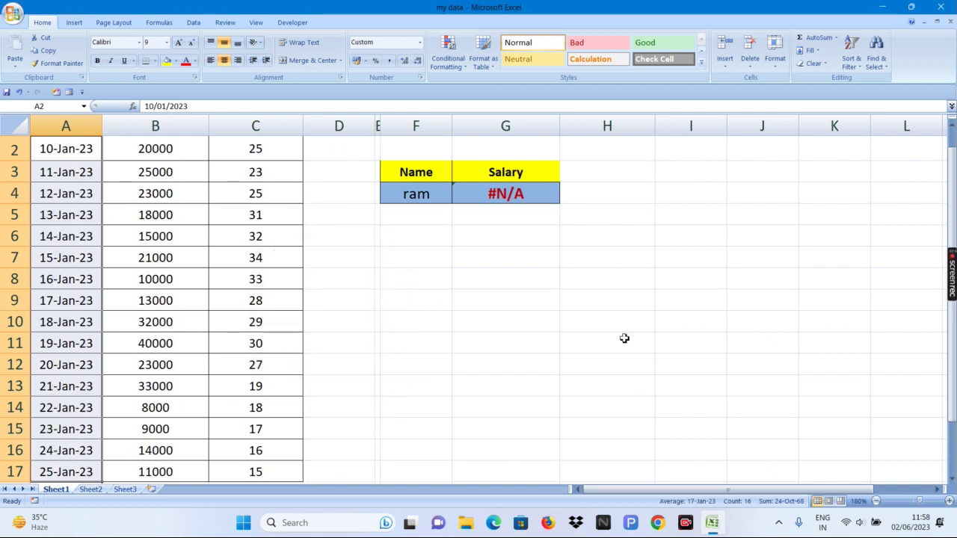
left_click_drag(953, 224, 953, 166)
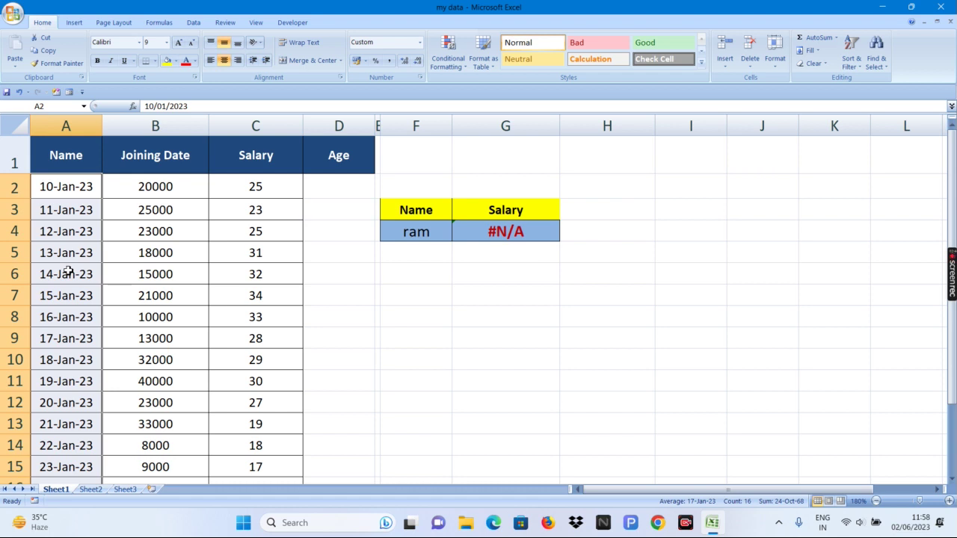
key("ctrl+z")
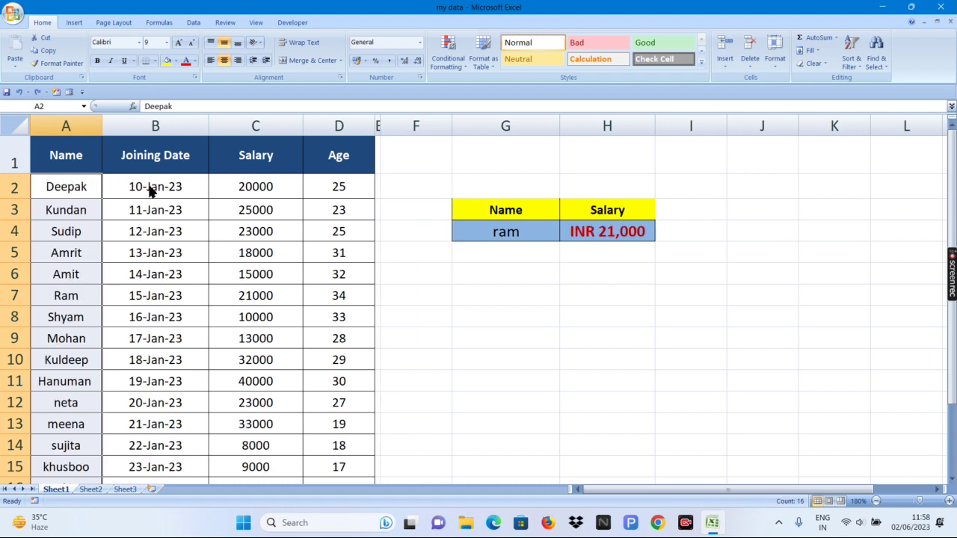
left_click(150, 187)
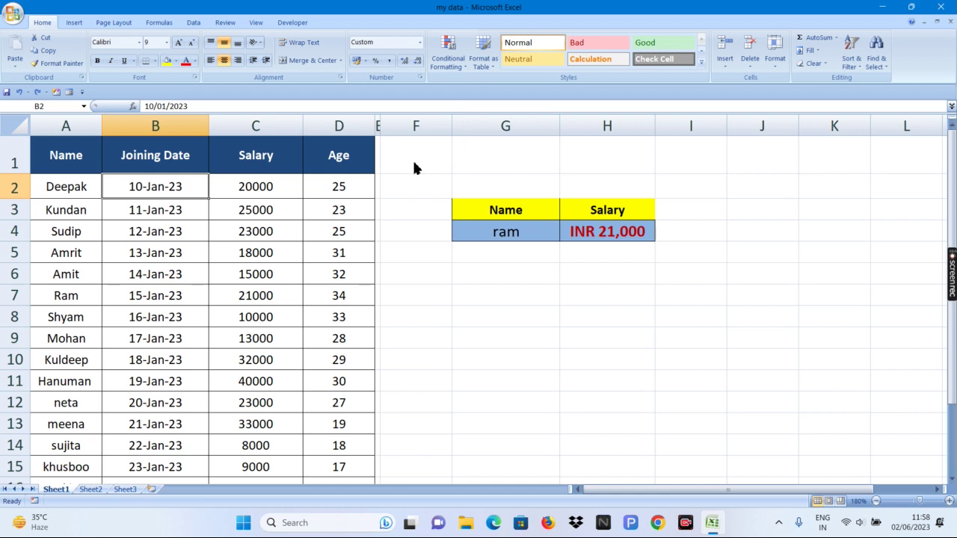
key("ctrl+shift+Down")
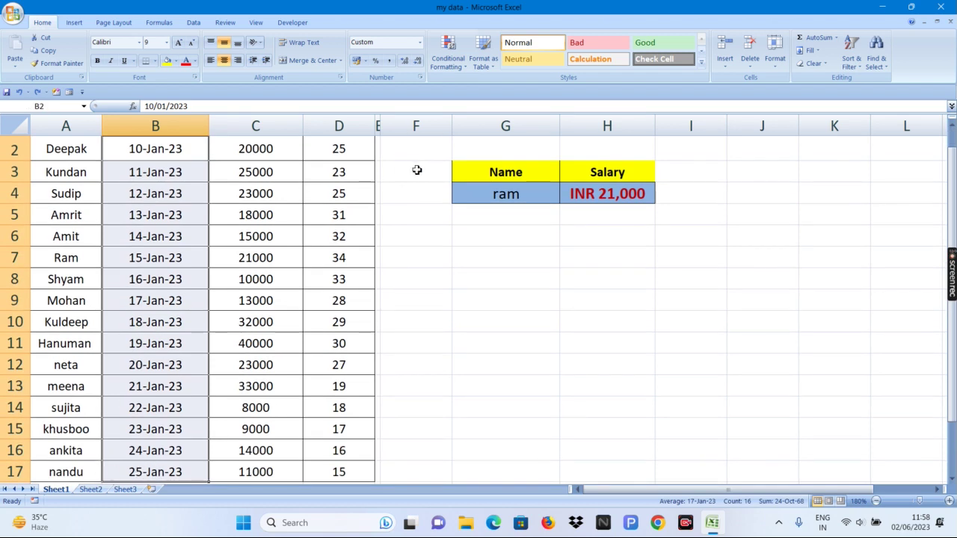
key("ctrl+minus")
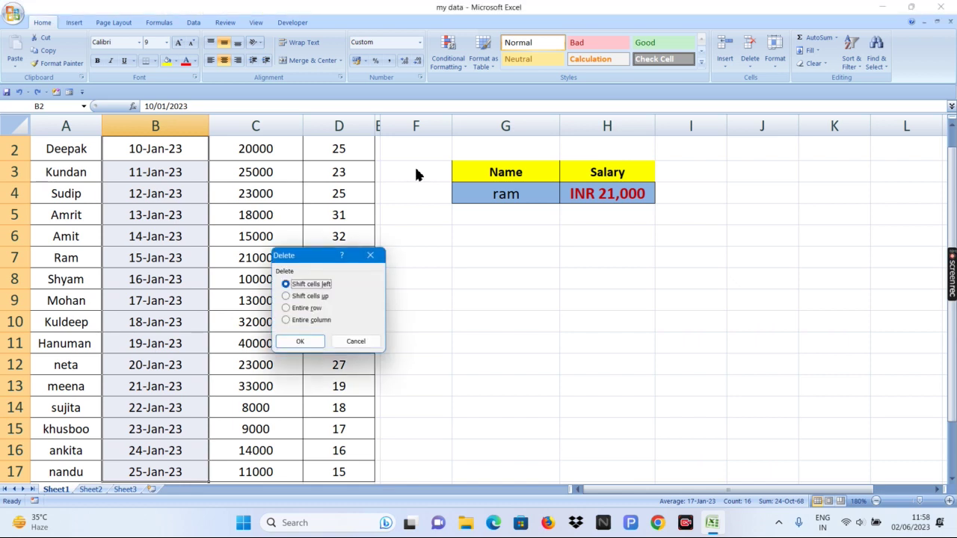
left_click(302, 341)
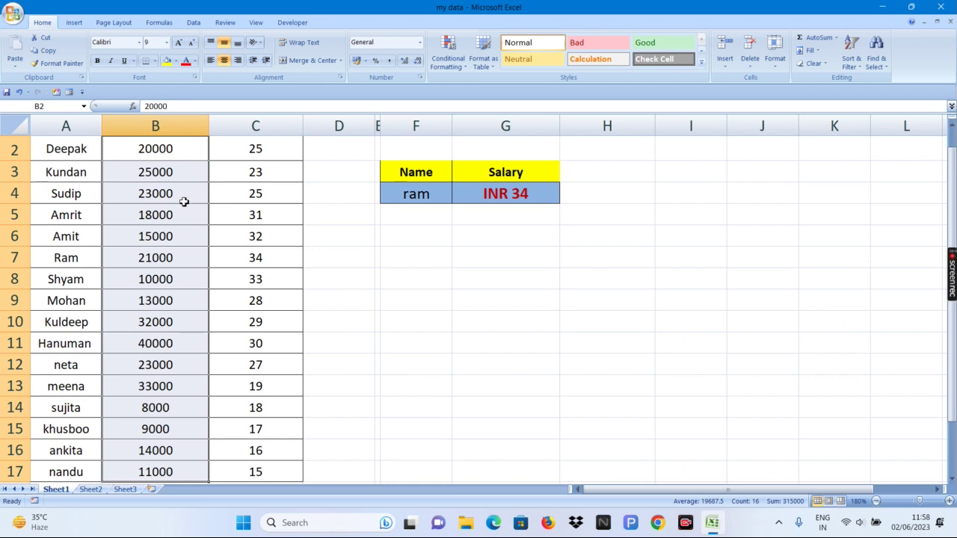
left_click_drag(955, 172, 956, 158)
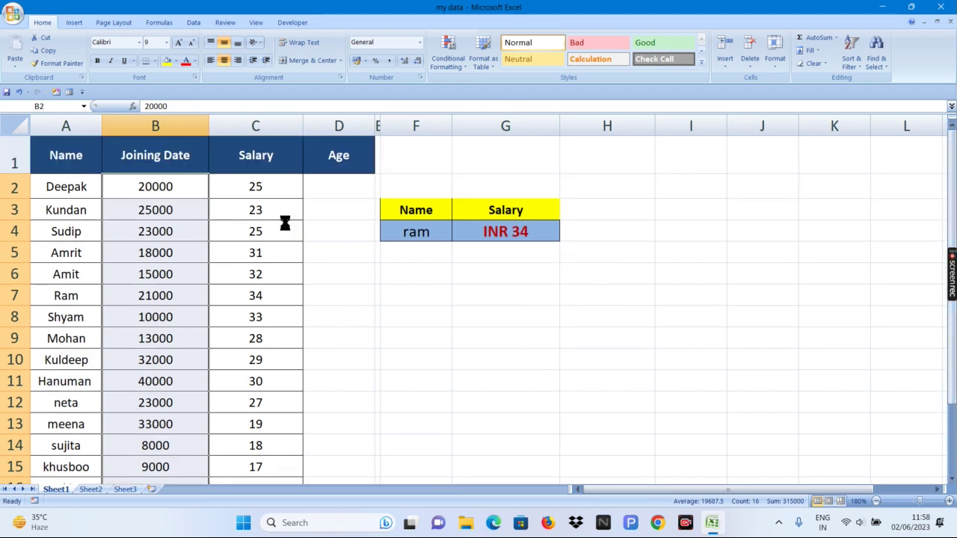
key("ctrl+z")
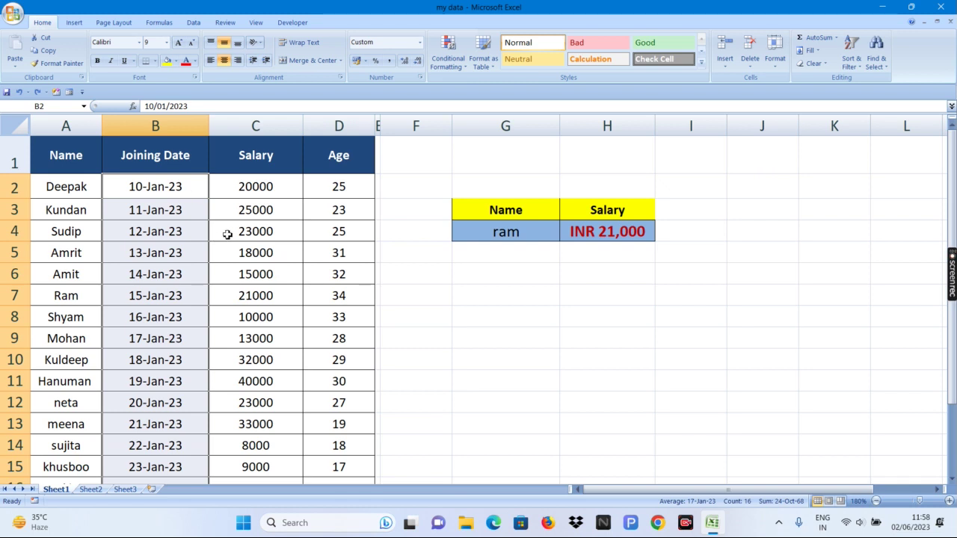
Insert blank cells at A2:A17, shifting the employee names and data one column right
left_click(79, 187)
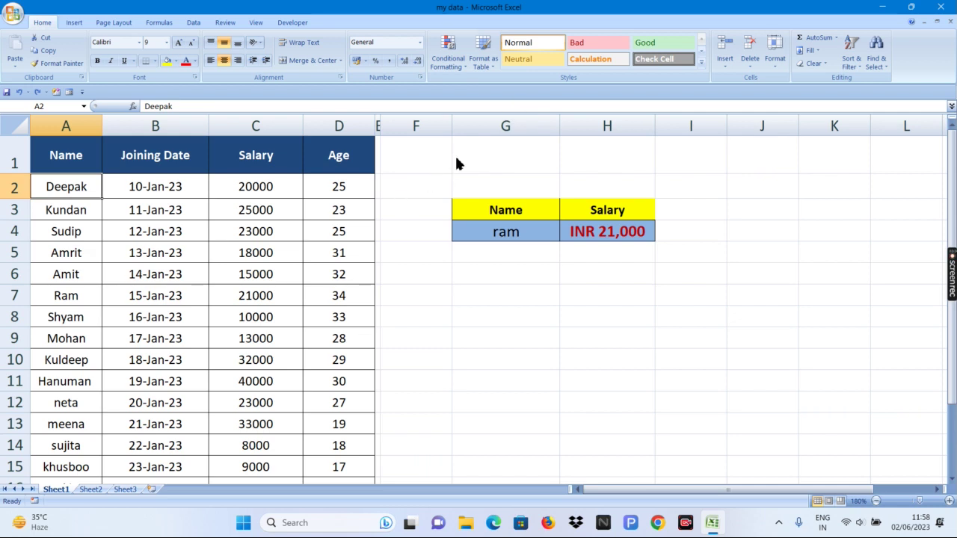
key("ctrl+shift+Down")
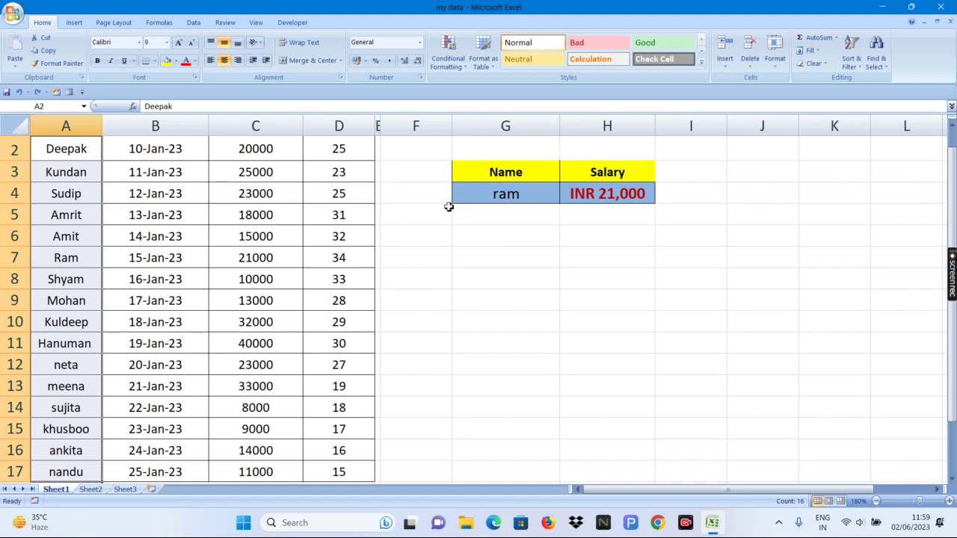
key("ctrl+shift+plus")
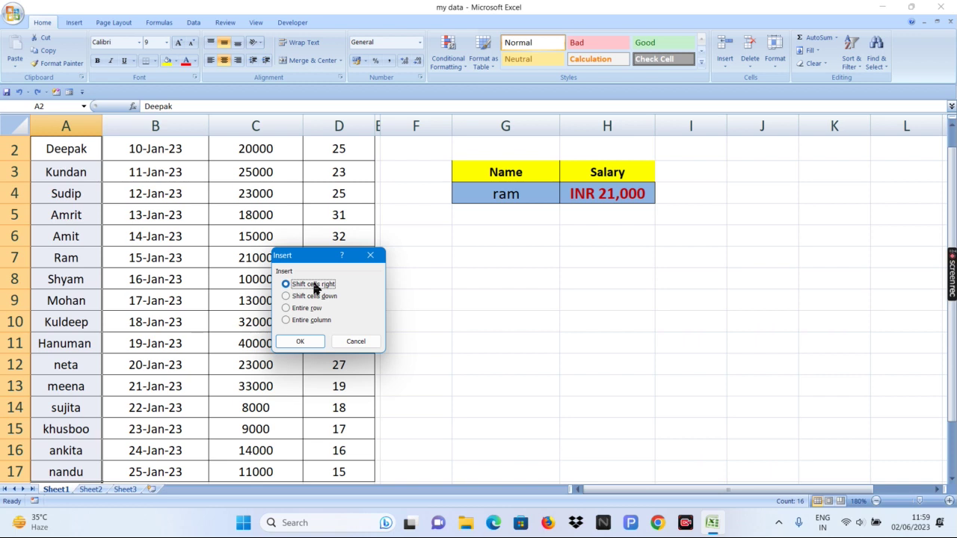
left_click(299, 342)
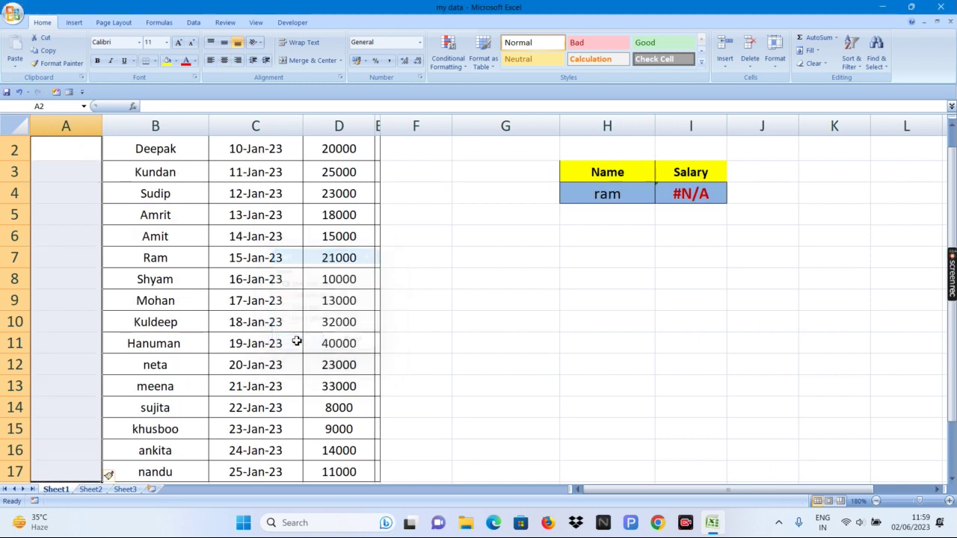
left_click(76, 211)
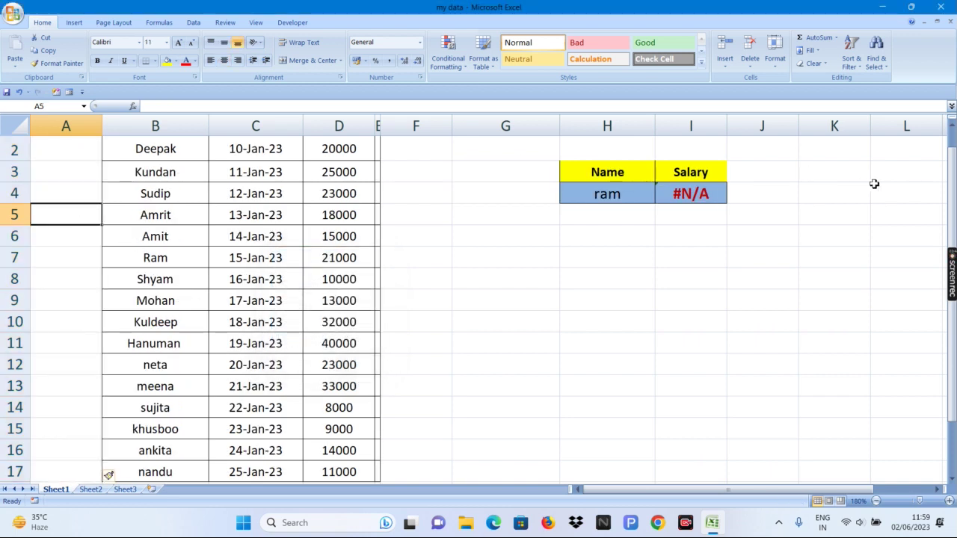
left_click_drag(951, 185, 951, 149)
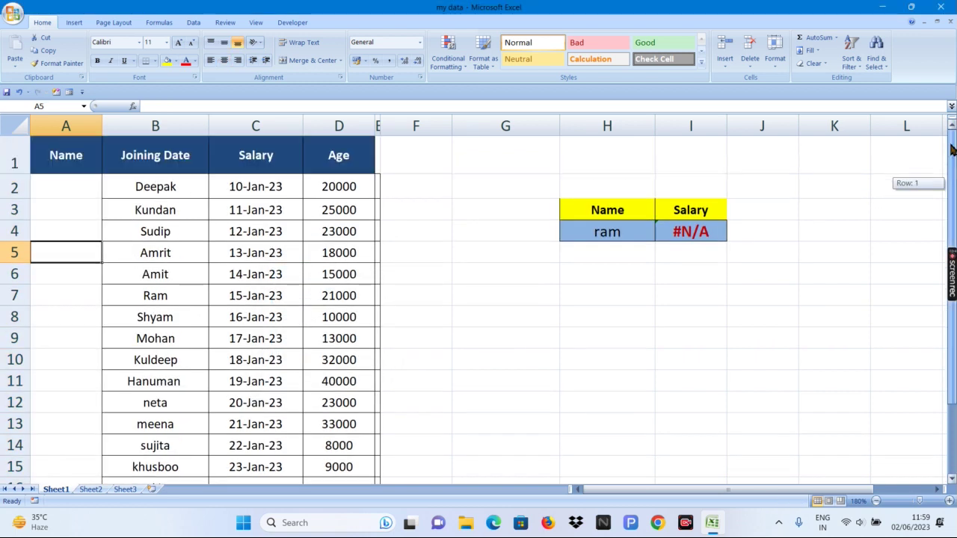
left_click(61, 194)
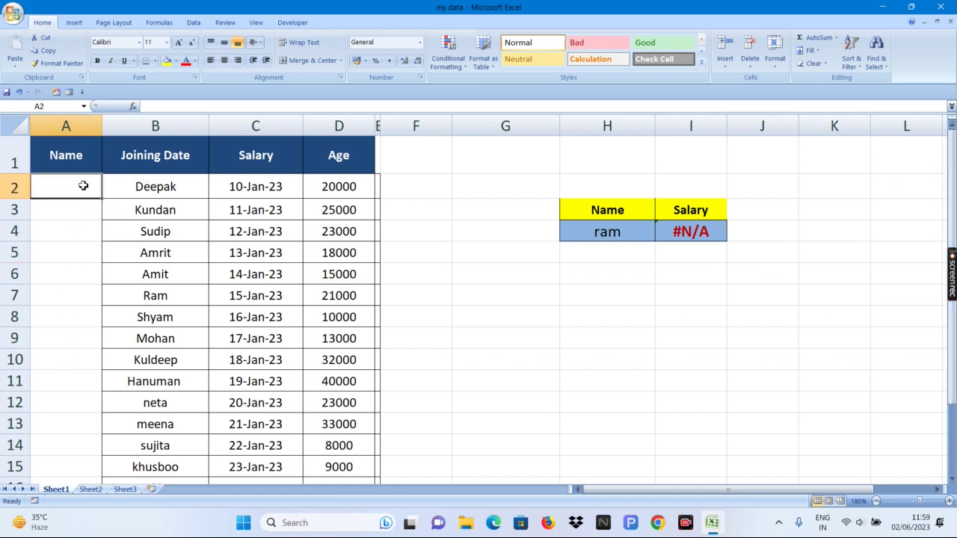
left_click(57, 157)
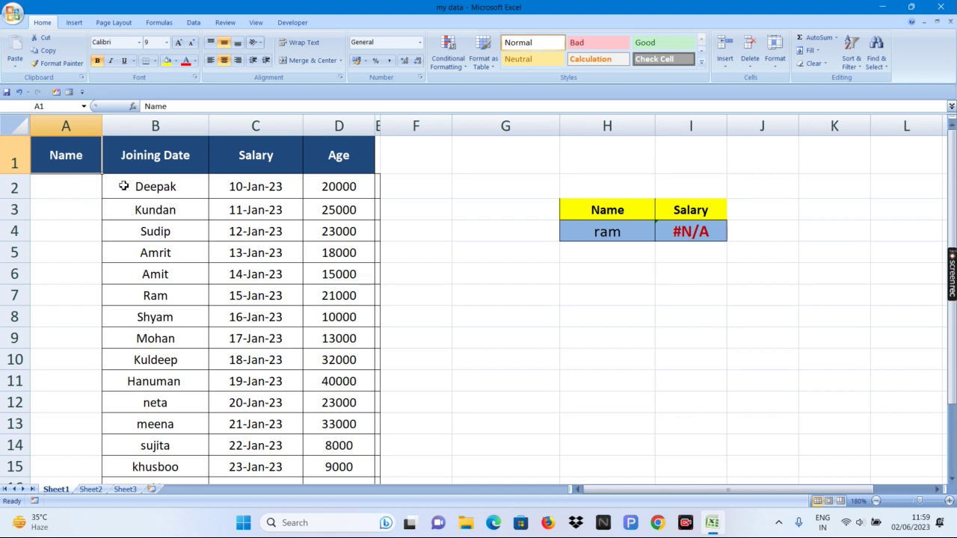
left_click_drag(121, 185, 365, 349)
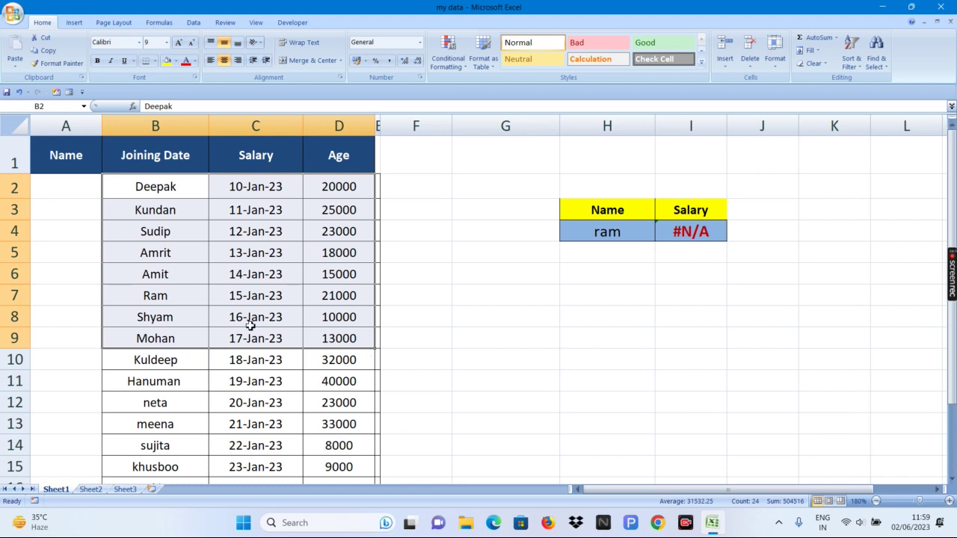